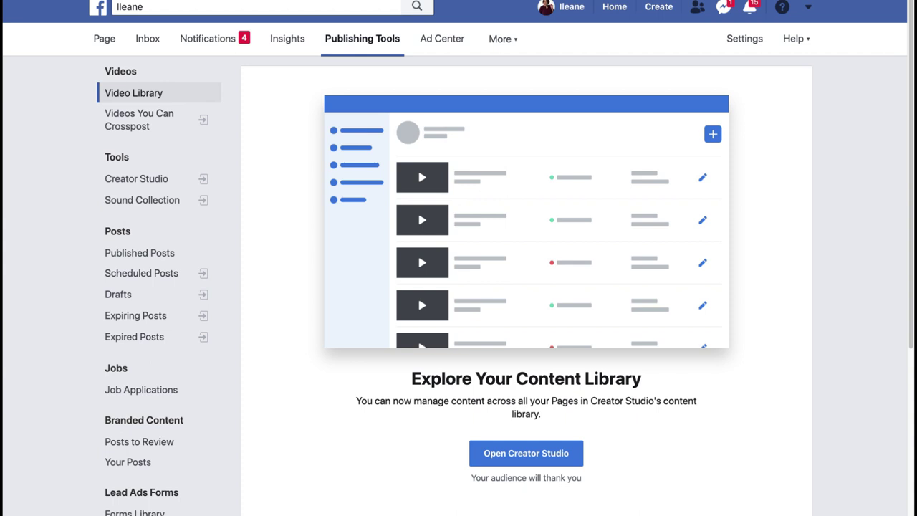
Scroll down the Video Library page and open Creator Studio's Instagram Content Library.
{"action": "scroll", "coordinate": [525, 286], "scroll_direction": "down", "scroll_amount": 1}
{"action": "scroll", "coordinate": [525, 287], "scroll_direction": "down", "scroll_amount": 3}
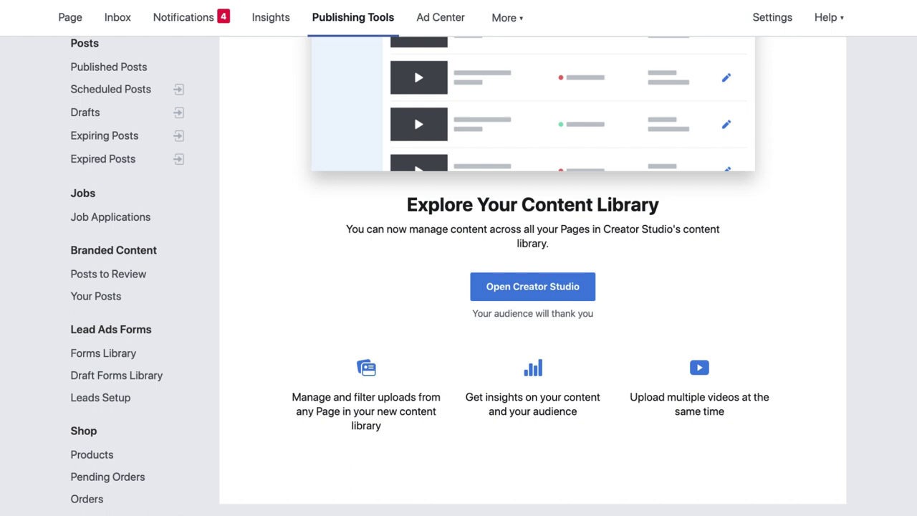
{"action": "left_click", "coordinate": [509, 297]}
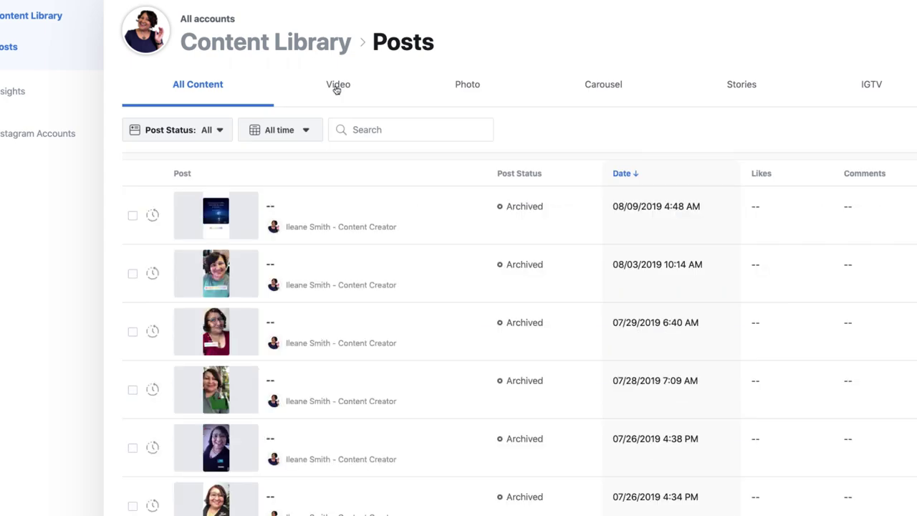
Filter the posts by IGTV, Video, All Content, Photo, Carousel and IGTV again, then open Insights.
{"action": "left_click", "coordinate": [872, 84]}
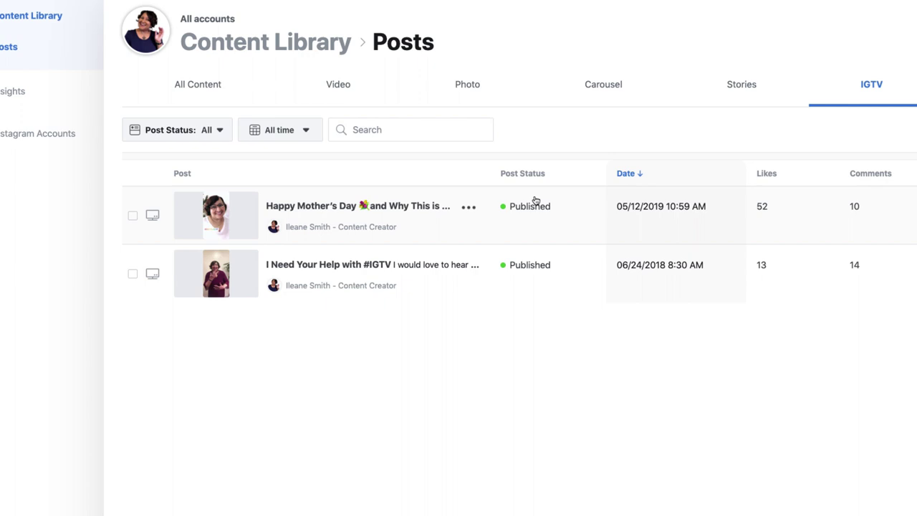
{"action": "left_click", "coordinate": [339, 85]}
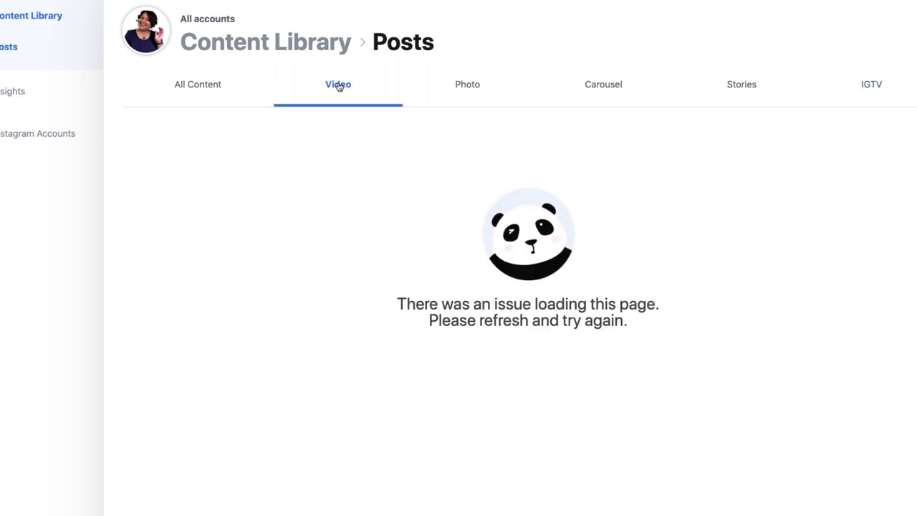
{"action": "left_click", "coordinate": [200, 85]}
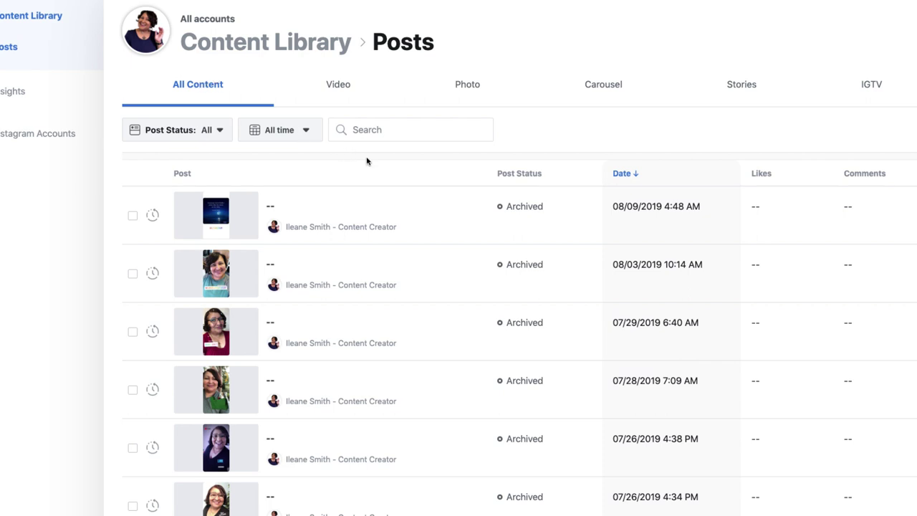
{"action": "left_click", "coordinate": [469, 93]}
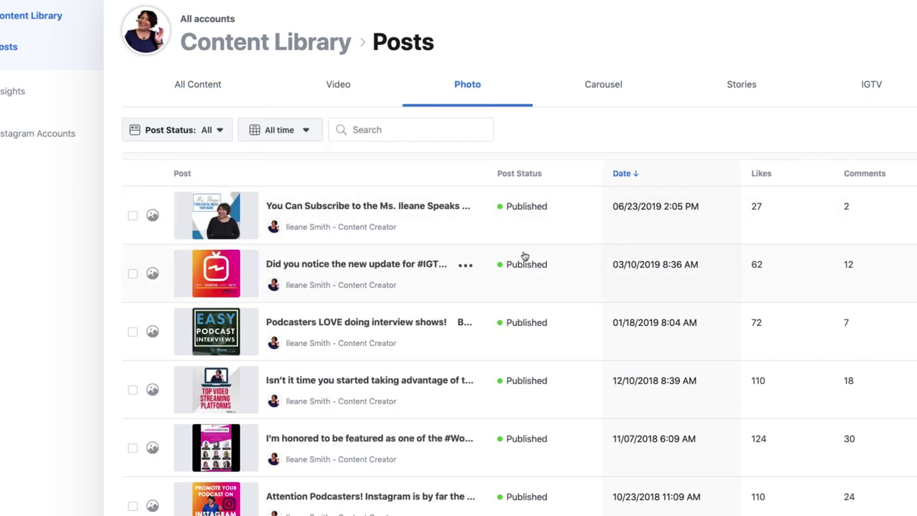
{"action": "left_click", "coordinate": [603, 86]}
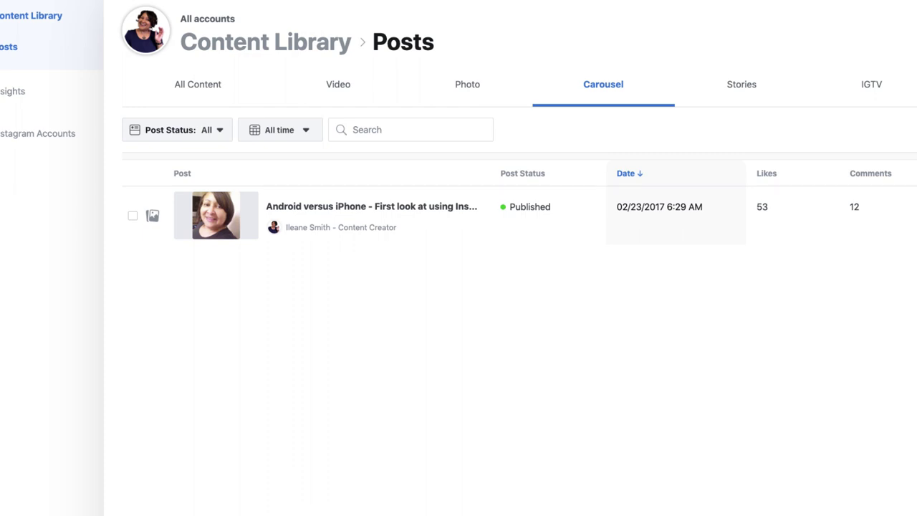
{"action": "left_click", "coordinate": [871, 84]}
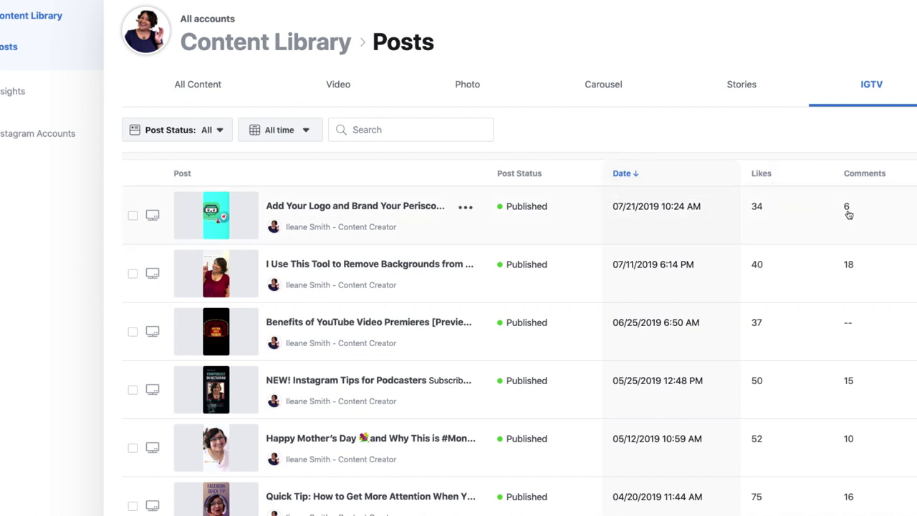
{"action": "scroll", "coordinate": [727, 217], "scroll_direction": "down", "scroll_amount": 5}
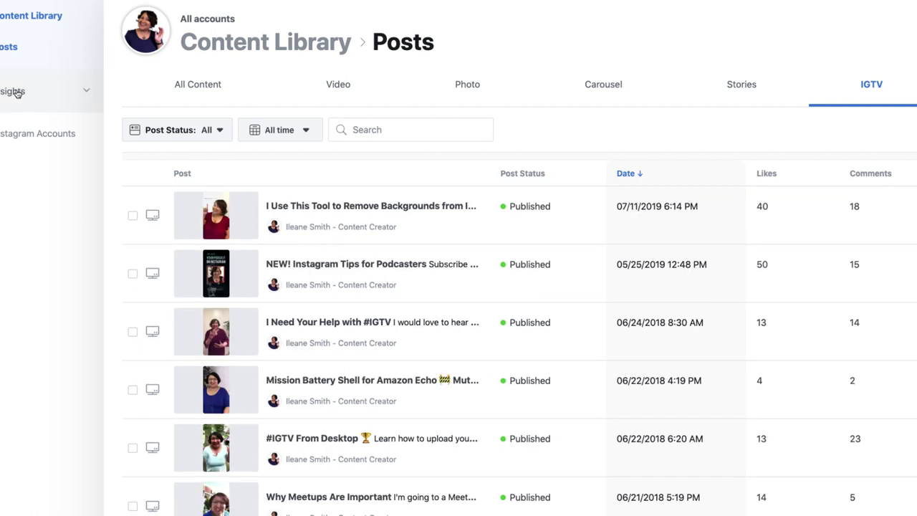
{"action": "left_click", "coordinate": [17, 92]}
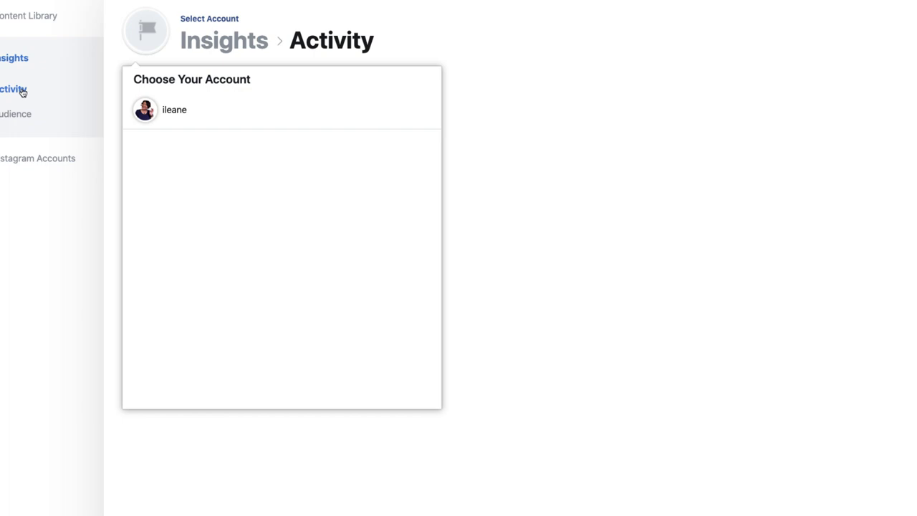
Pick the account and review its Audience insights with follower activity shown by Day & Hour.
{"action": "left_click", "coordinate": [166, 104]}
{"action": "left_click", "coordinate": [28, 117]}
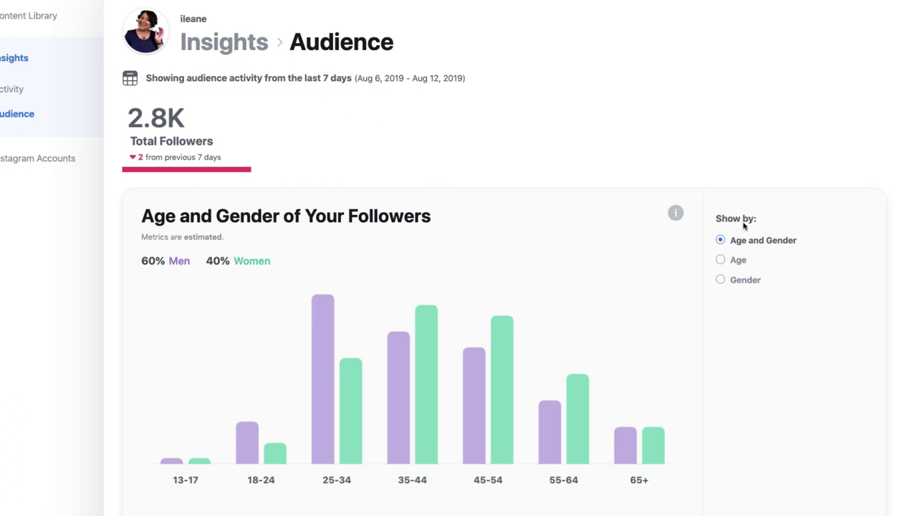
{"action": "scroll", "coordinate": [451, 268], "scroll_direction": "down", "scroll_amount": 7}
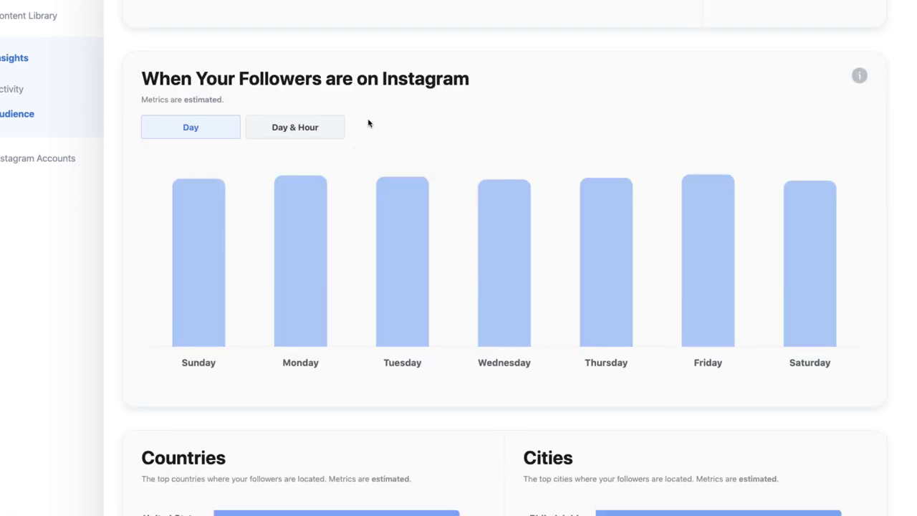
{"action": "left_click", "coordinate": [290, 130]}
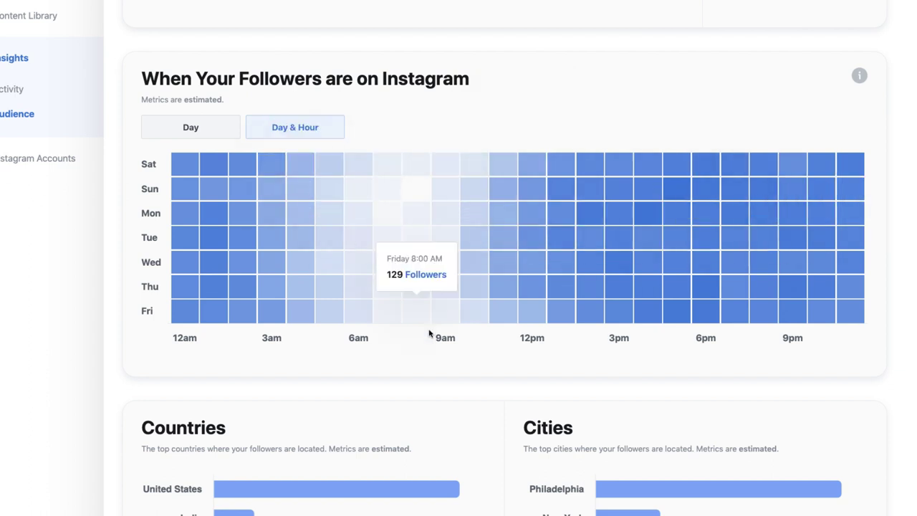
{"action": "scroll", "coordinate": [286, 410], "scroll_direction": "down", "scroll_amount": 1}
{"action": "scroll", "coordinate": [287, 409], "scroll_direction": "down", "scroll_amount": 3}
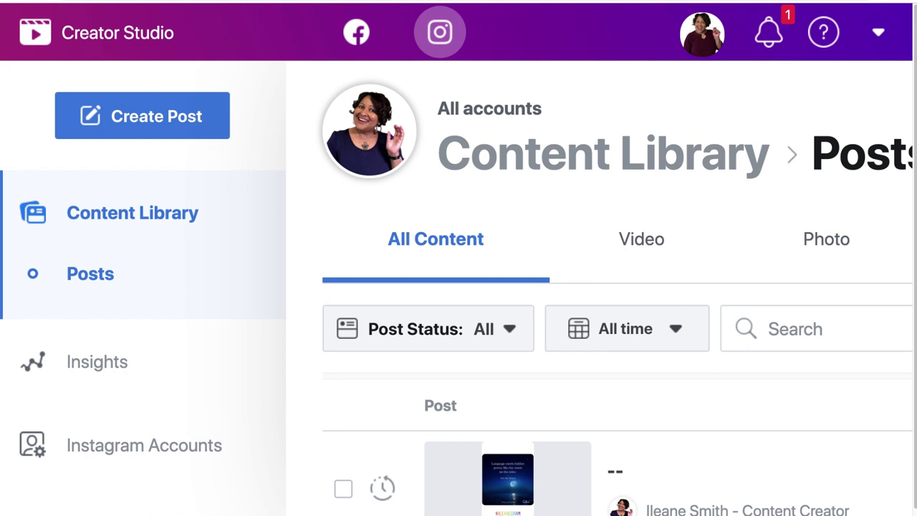
Switch to the Facebook view and back to Instagram, then open the Create Post dropdown.
{"action": "left_click", "coordinate": [353, 39]}
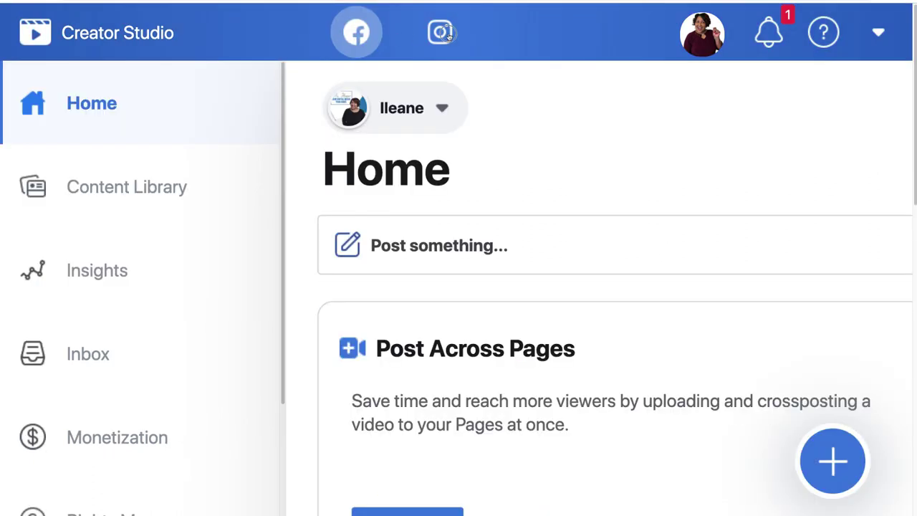
{"action": "left_click", "coordinate": [448, 36]}
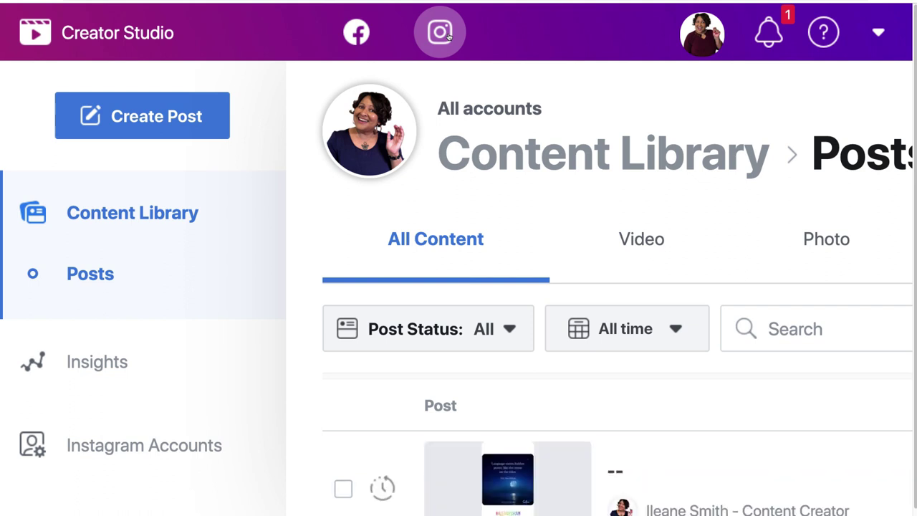
{"action": "left_click", "coordinate": [196, 117]}
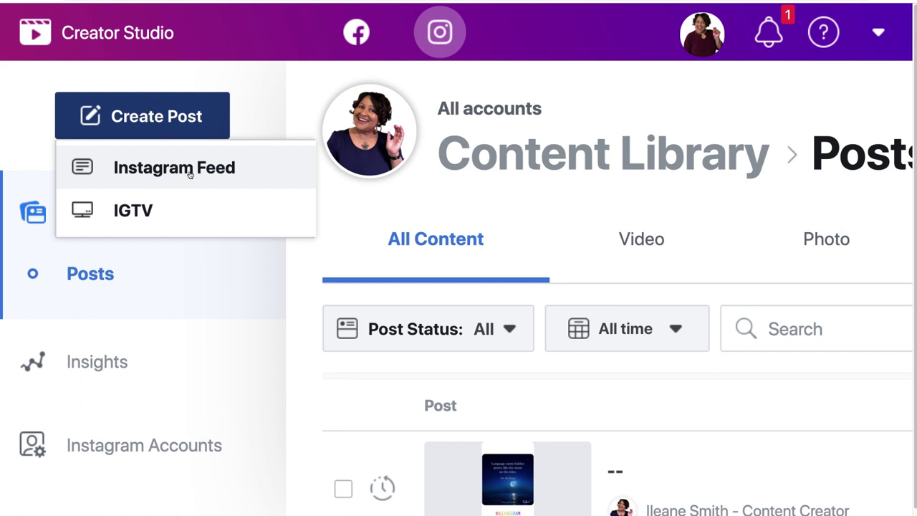
Start a new IGTV post from the Instagram account and look through the form.
{"action": "left_click", "coordinate": [139, 210]}
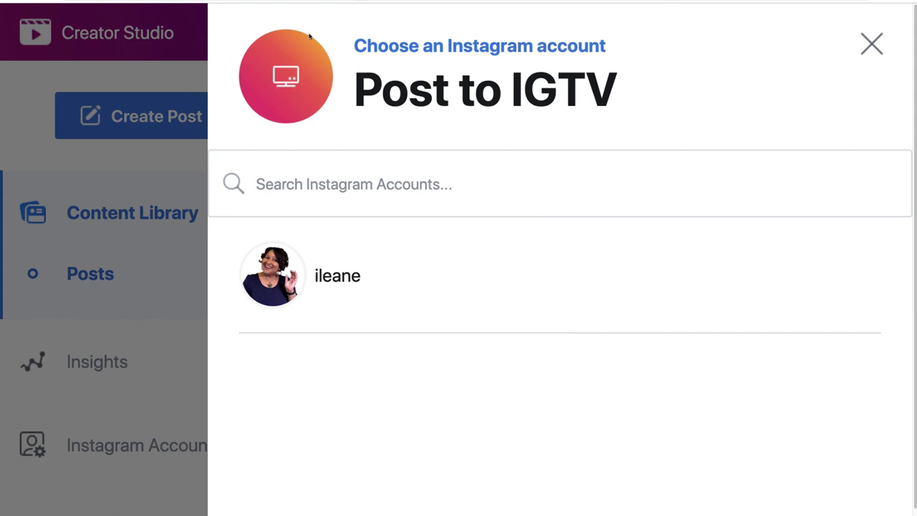
{"action": "left_click", "coordinate": [289, 275]}
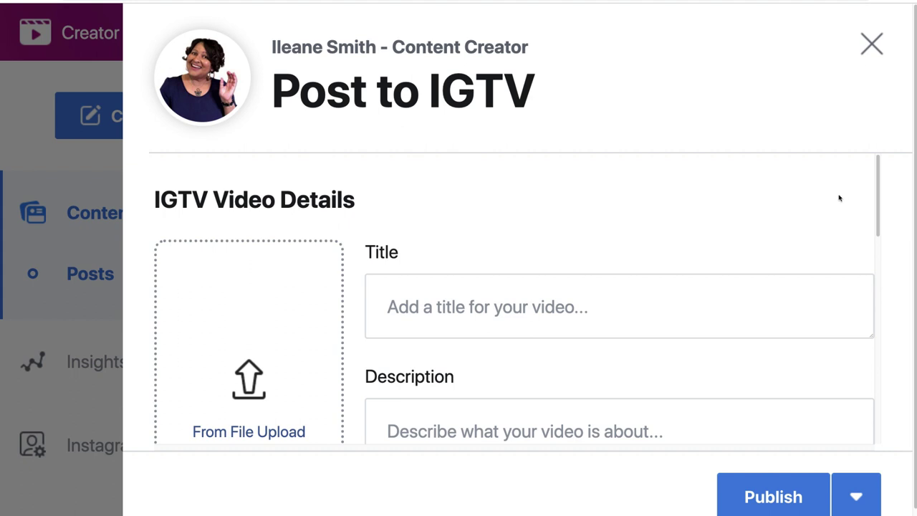
{"action": "scroll", "coordinate": [838, 199], "scroll_direction": "down", "scroll_amount": 1}
{"action": "scroll", "coordinate": [838, 201], "scroll_direction": "down", "scroll_amount": 5}
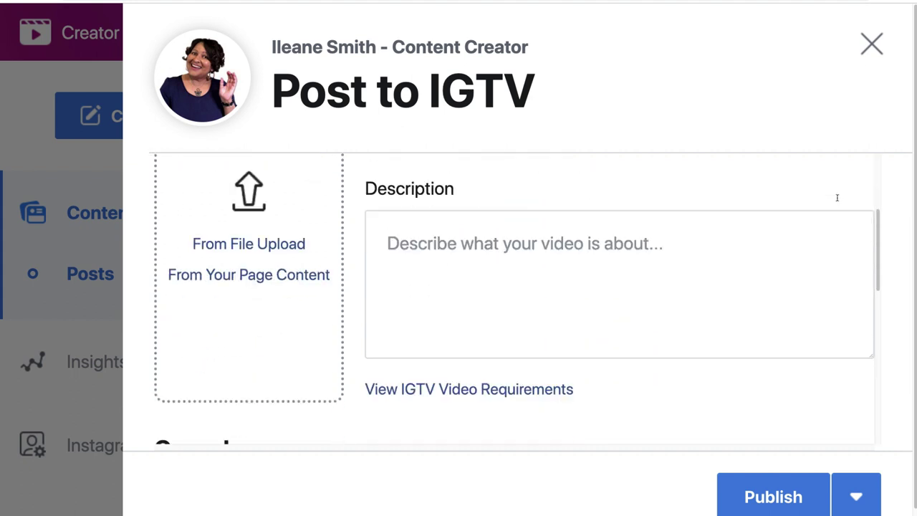
{"action": "scroll", "coordinate": [837, 201], "scroll_direction": "down", "scroll_amount": 5}
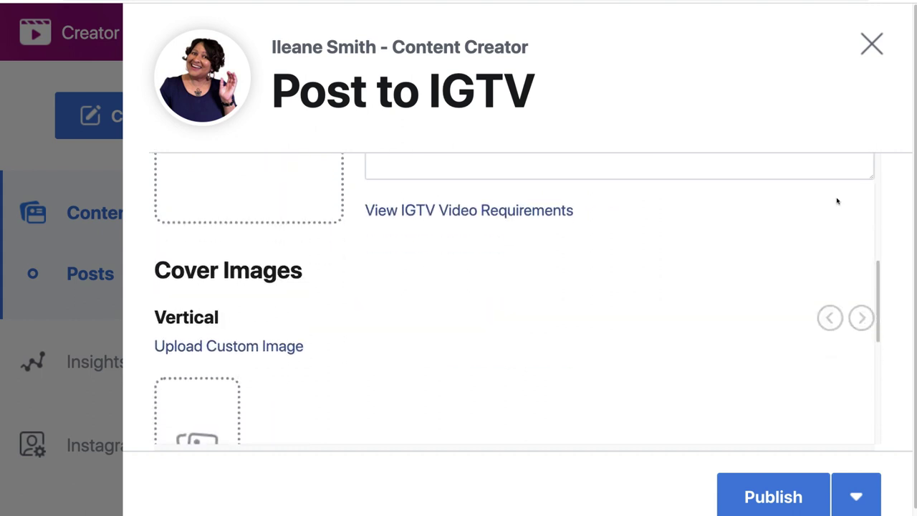
{"action": "scroll", "coordinate": [837, 200], "scroll_direction": "down", "scroll_amount": 5}
{"action": "scroll", "coordinate": [836, 201], "scroll_direction": "up", "scroll_amount": 10}
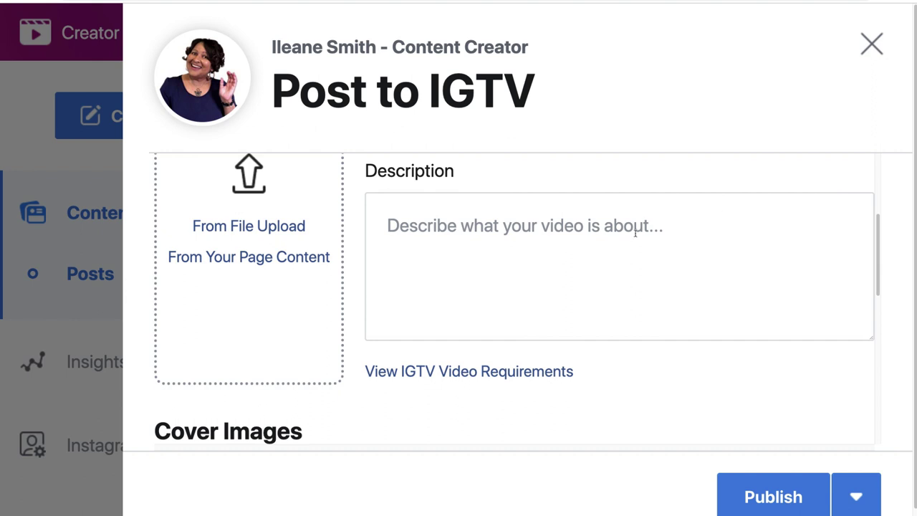
{"action": "scroll", "coordinate": [634, 233], "scroll_direction": "down", "scroll_amount": 1}
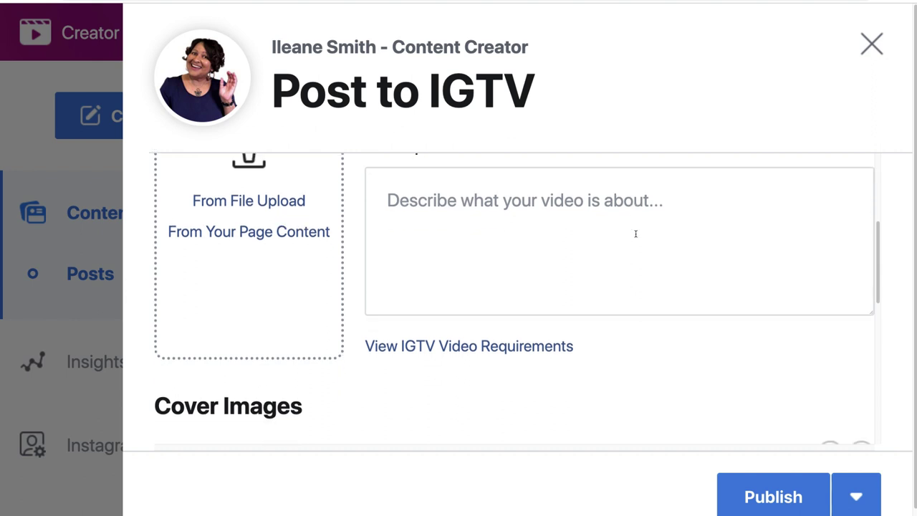
{"action": "scroll", "coordinate": [635, 233], "scroll_direction": "down", "scroll_amount": 10}
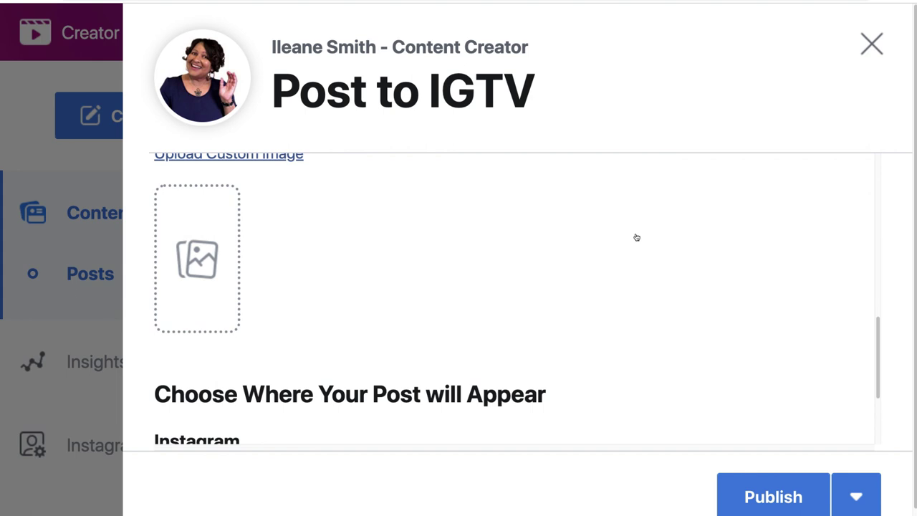
{"action": "scroll", "coordinate": [636, 237], "scroll_direction": "down", "scroll_amount": 3}
{"action": "scroll", "coordinate": [635, 237], "scroll_direction": "down", "scroll_amount": 3}
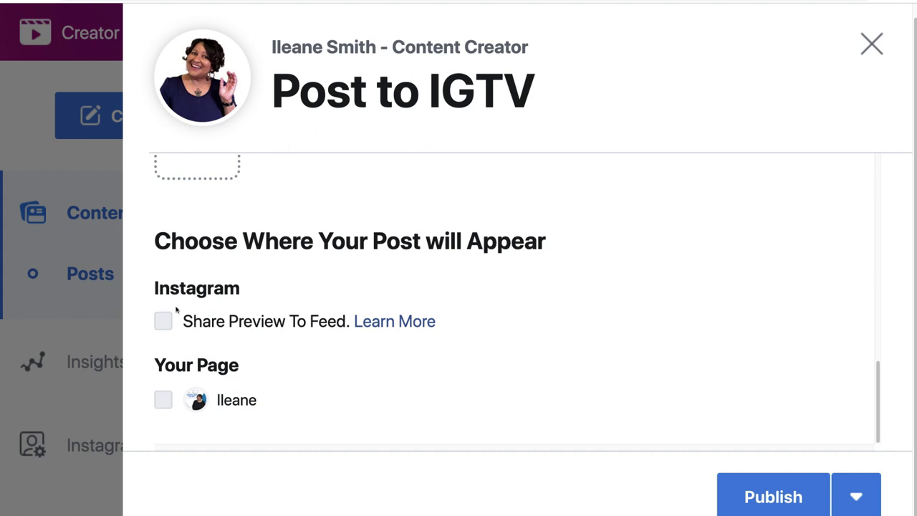
Switch publishing to Schedule, proposed for Aug 14, 2019 at 1:40PM New York time.
{"action": "mouse_move", "coordinate": [177, 312]}
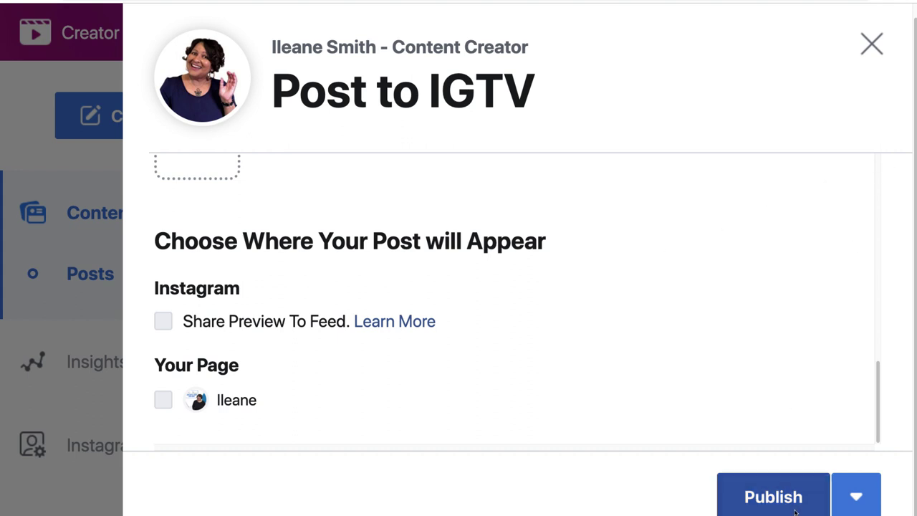
{"action": "left_click", "coordinate": [854, 499]}
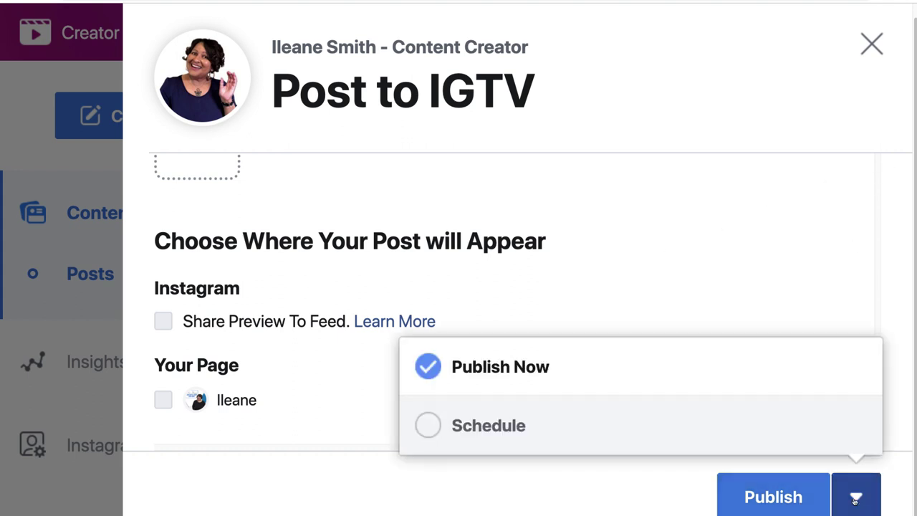
{"action": "left_click", "coordinate": [428, 425]}
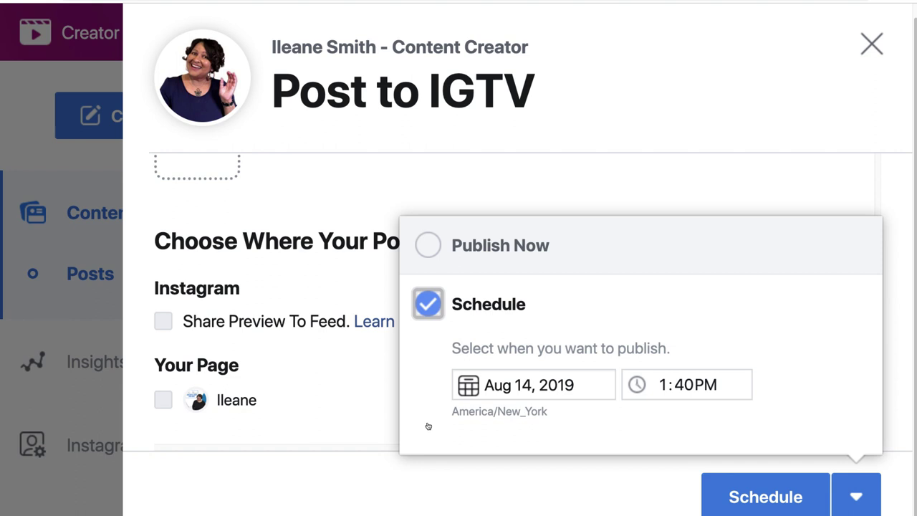